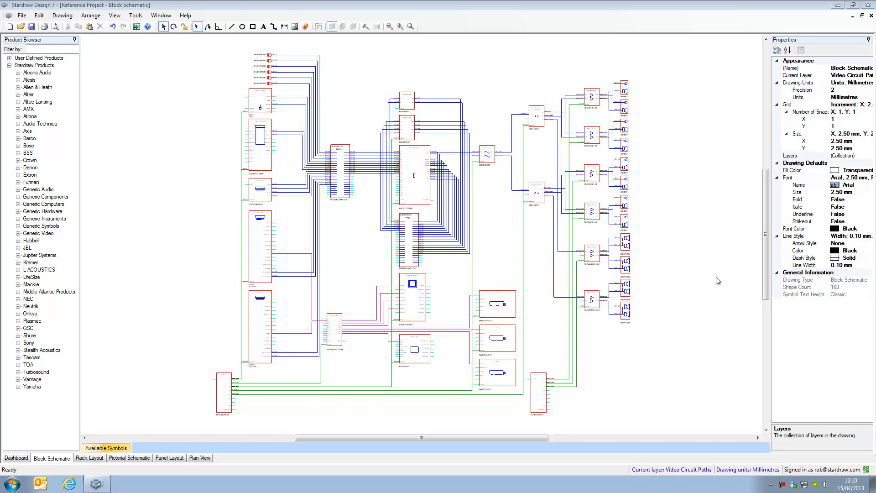
Hide the Audio Circuit Paths and Power Circuit Paths layers in the block schematic.
left_click(869, 156)
left_click(868, 156)
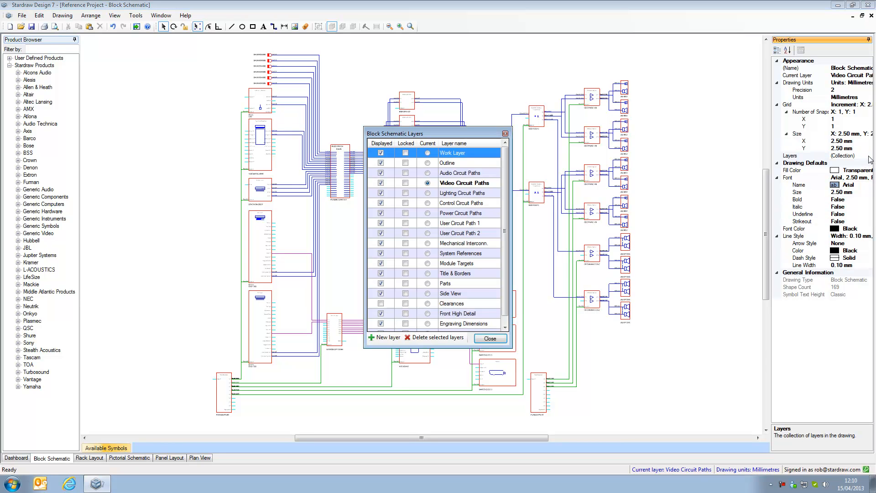
left_click(380, 174)
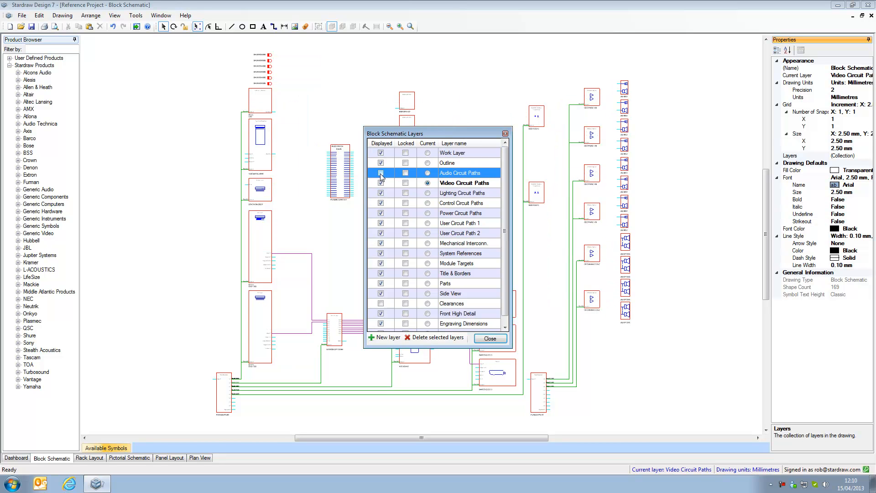
left_click(381, 214)
left_click(491, 338)
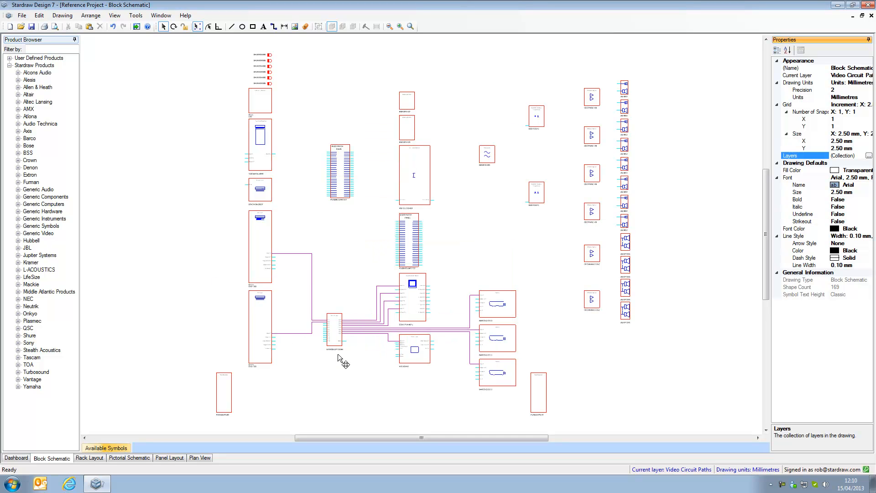
Set the start label of the video cable from the upper DVD player to the matrix switcher to Video-001.
scroll(290, 366, "up", 2)
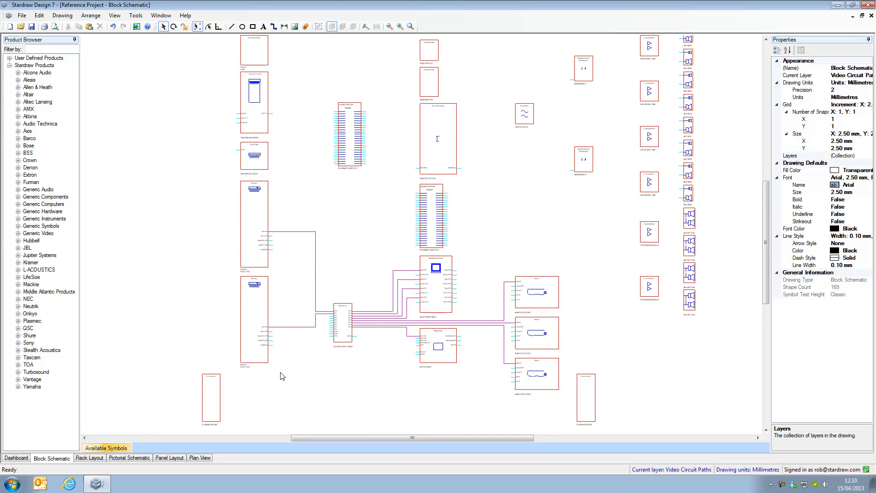
scroll(292, 374, "up", 4)
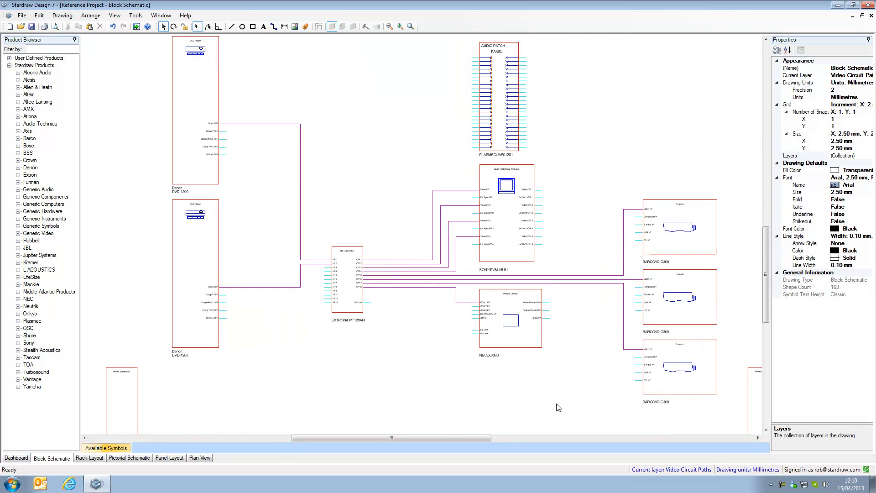
scroll(558, 408, "up", 1)
left_click(256, 125)
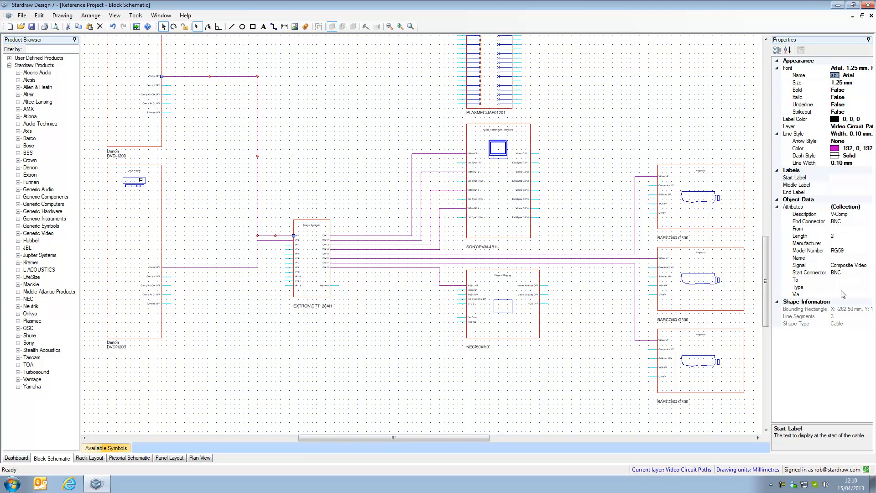
left_click(816, 223)
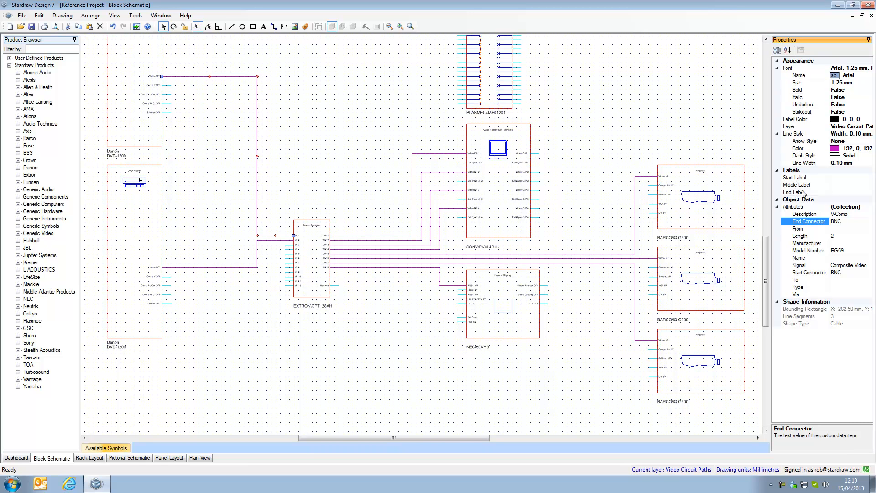
left_click(841, 177)
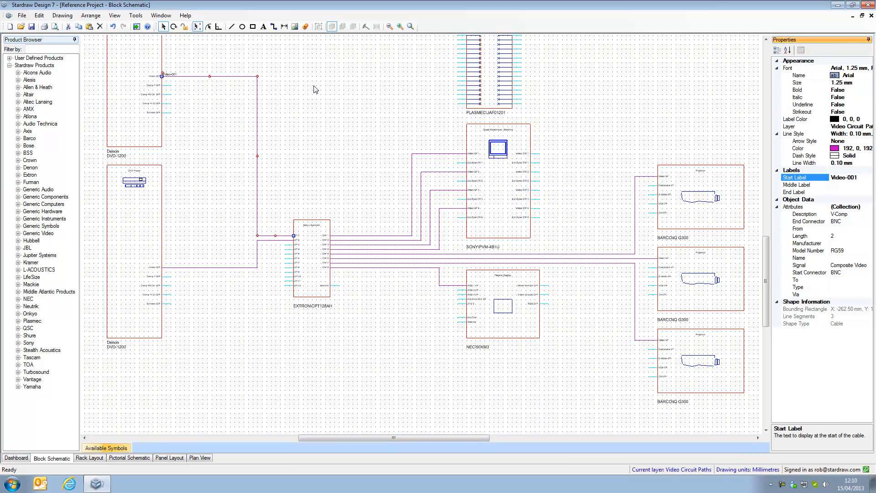
left_click(199, 63)
scroll(166, 63, "up", 4)
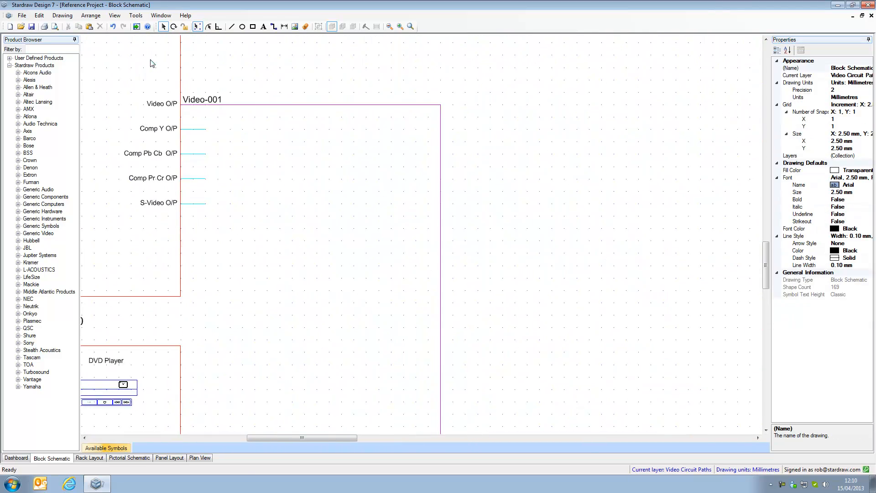
scroll(154, 66, "up", 2)
Start the Cable Labels tool with Video-001 as the new start and end labels and RG59 as the middle label.
scroll(153, 69, "down", 6)
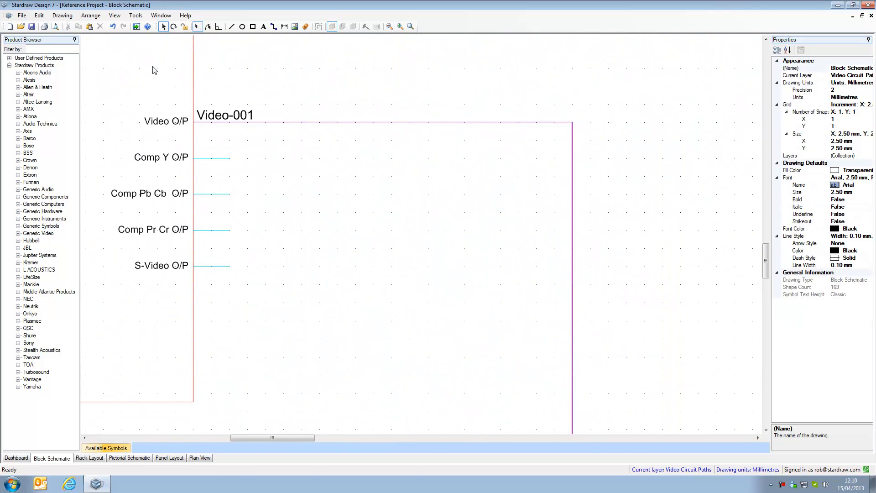
scroll(153, 71, "down", 1)
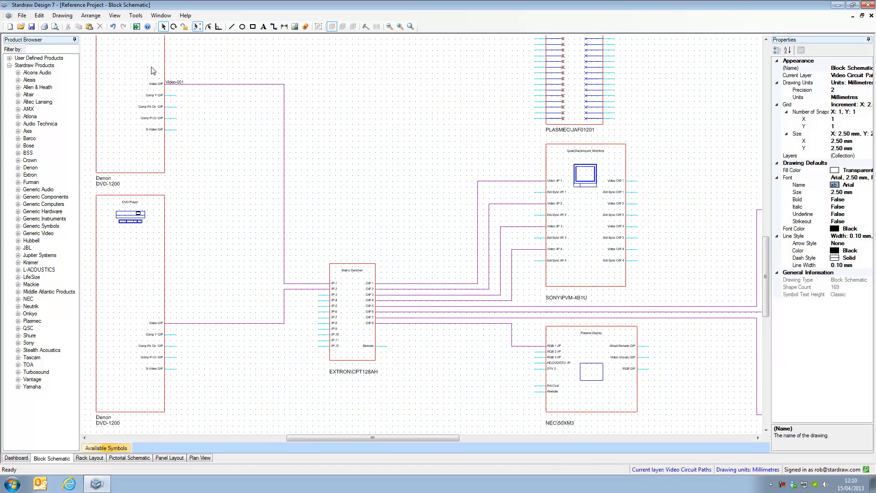
scroll(153, 71, "down", 1)
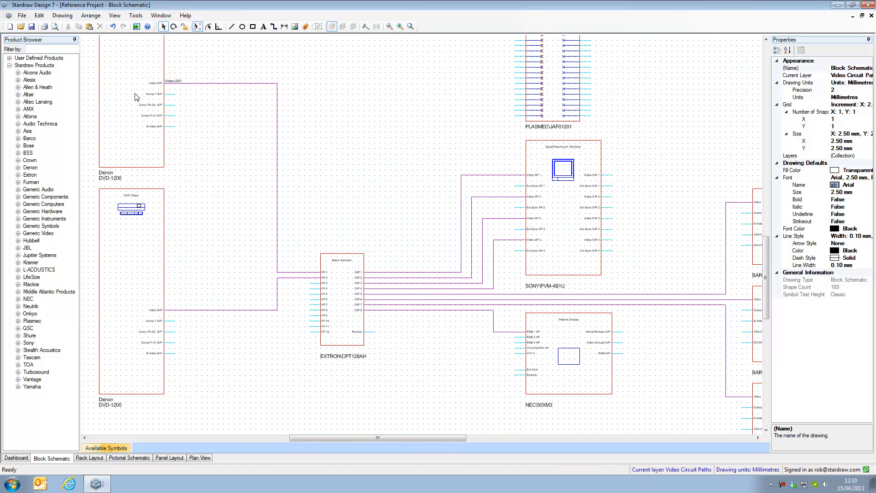
scroll(105, 146, "down", 2)
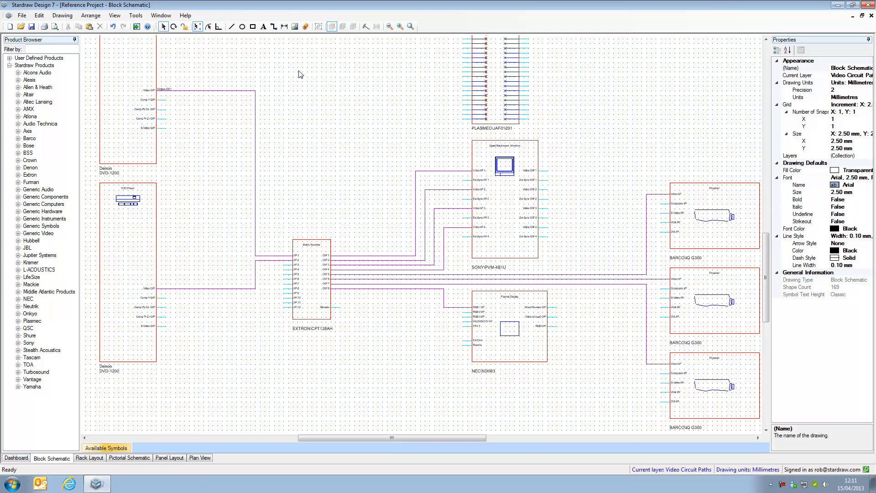
left_click(306, 29)
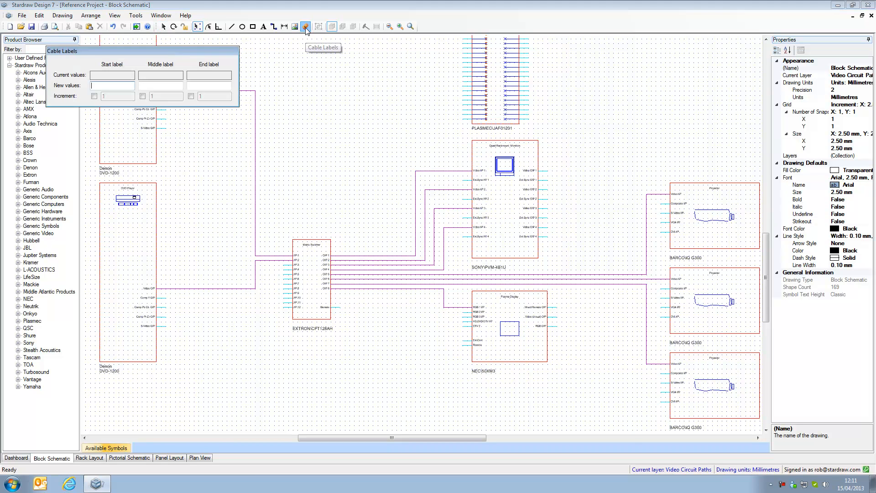
left_click_drag(187, 47, 403, 53)
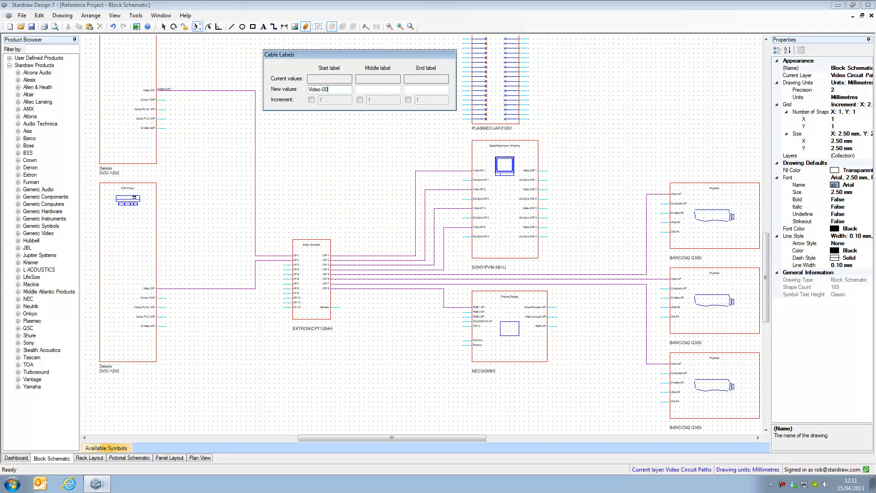
key("Tab")
key("Tab")
Make the start and end cable labels increment by 1 with each labelled cable.
double_click(338, 90)
left_click(334, 90)
left_click(312, 100)
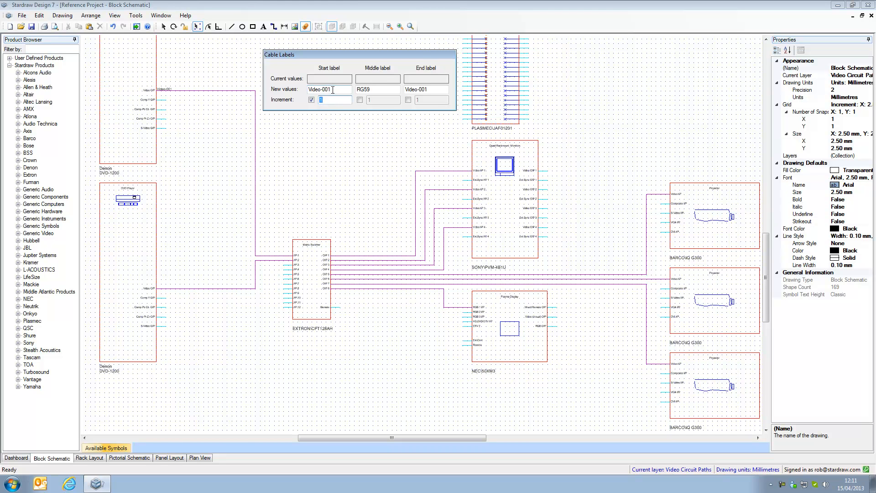
left_click(408, 101)
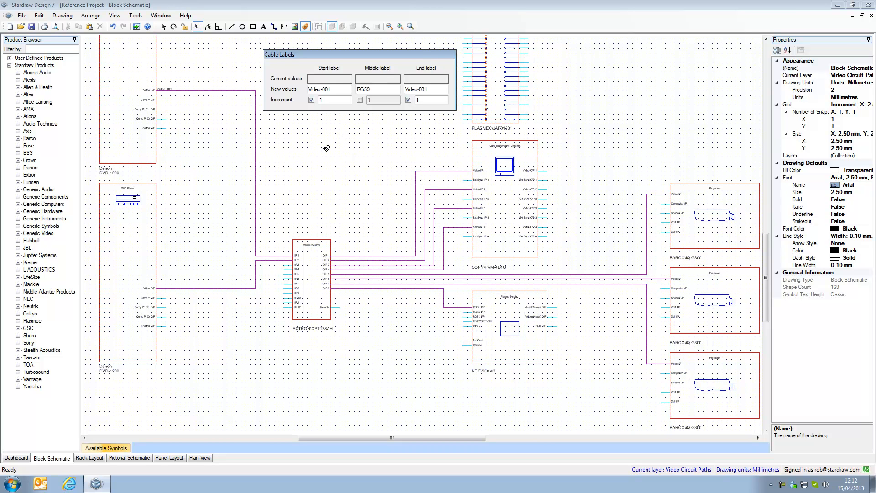
Label the two cables from the upper and lower DVD players to the matrix switcher Video-001 and Video-002.
left_click(213, 95)
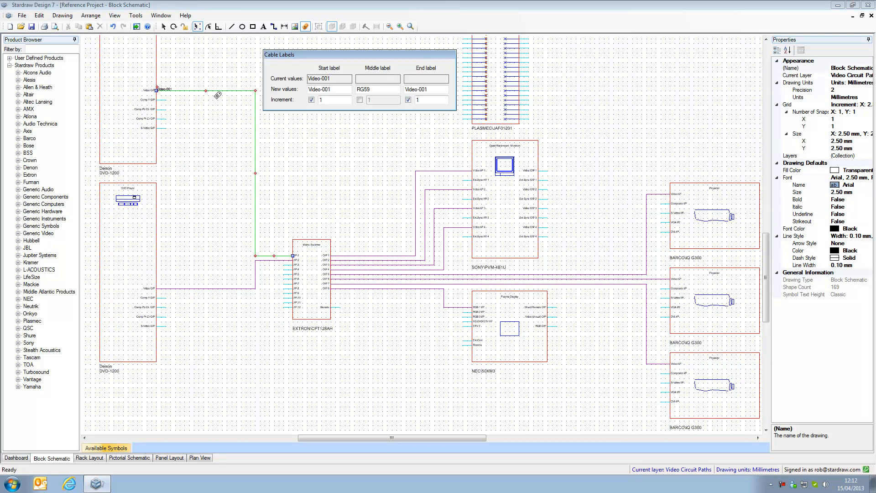
left_click(218, 95)
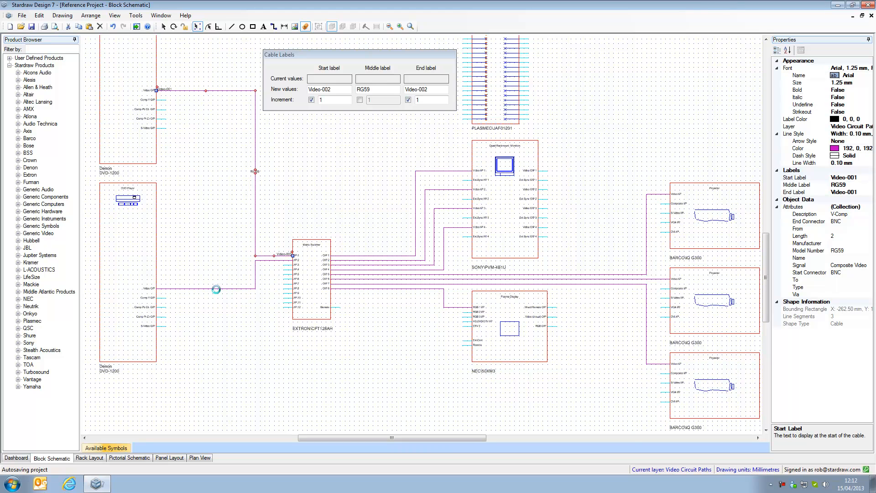
left_click(213, 292)
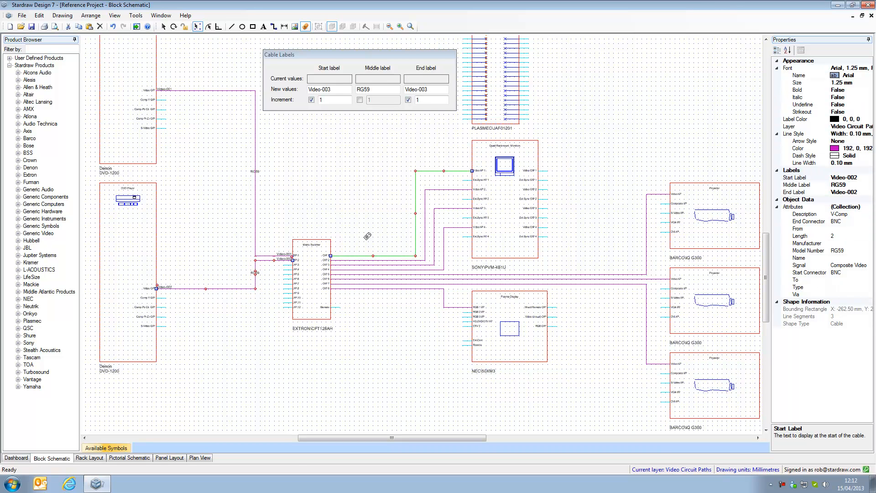
Label the four cables from the matrix switcher to the quad rackmount monitors Video-003 to Video-006, going downward.
left_click(442, 173)
left_click(447, 189)
left_click(448, 209)
left_click(454, 229)
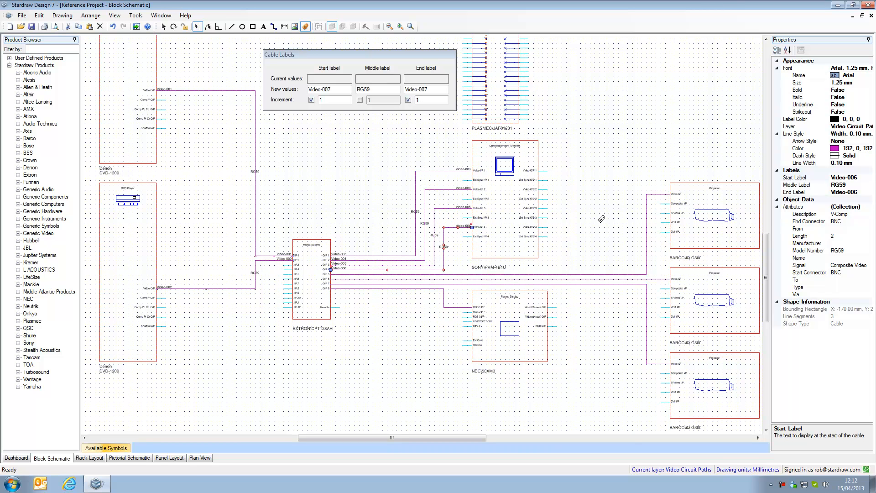
Label the three projector cables Video-007 to Video-009 and the plasma display cable Video-010, and finish cable labelling.
left_click(647, 233)
left_click(655, 280)
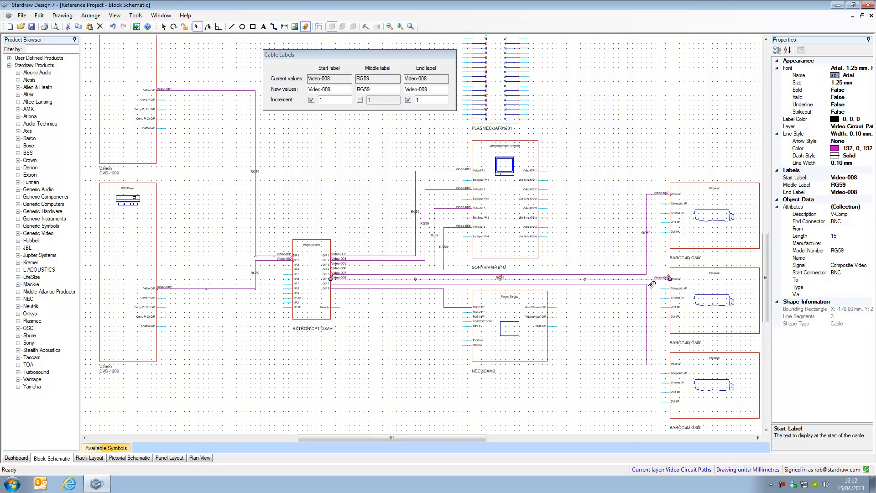
left_click(646, 293)
left_click(440, 308)
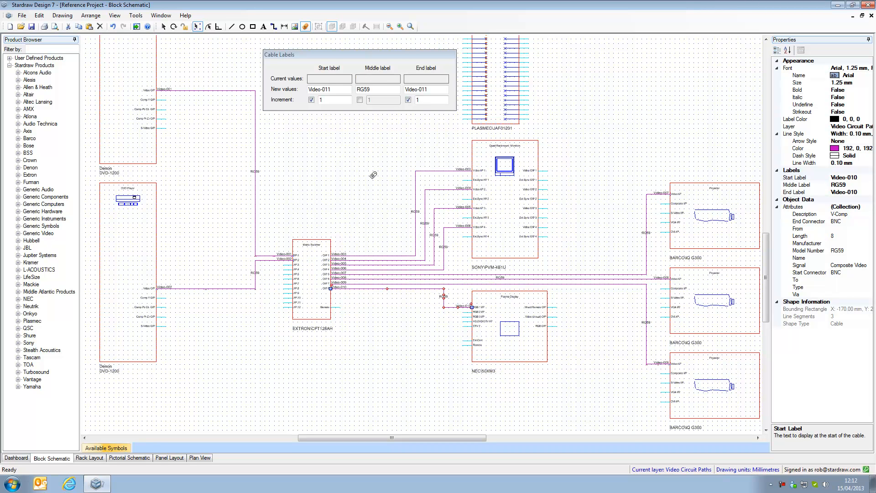
key("Escape")
left_click(441, 317)
scroll(457, 316, "up", 1)
scroll(458, 320, "up", 3)
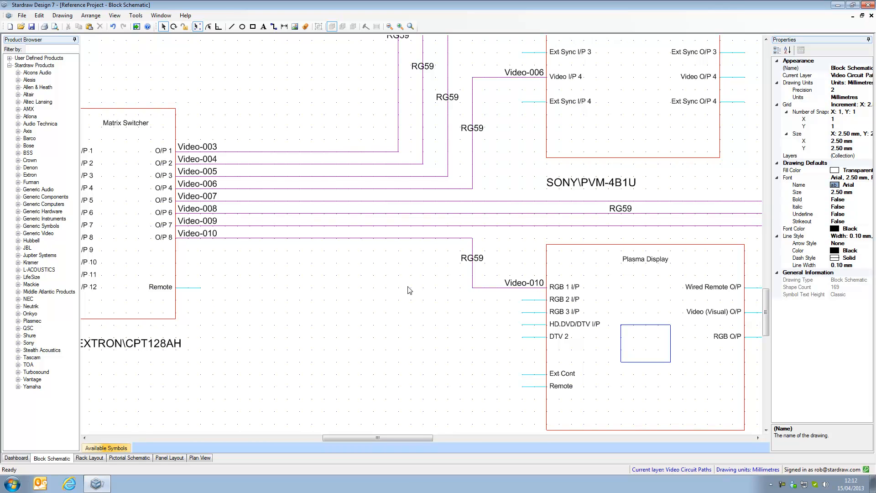
Export the block schematic as a Cable Schedule (*.xls) named Reference Project - Block Schematic.xls to the Desktop.
key("F4")
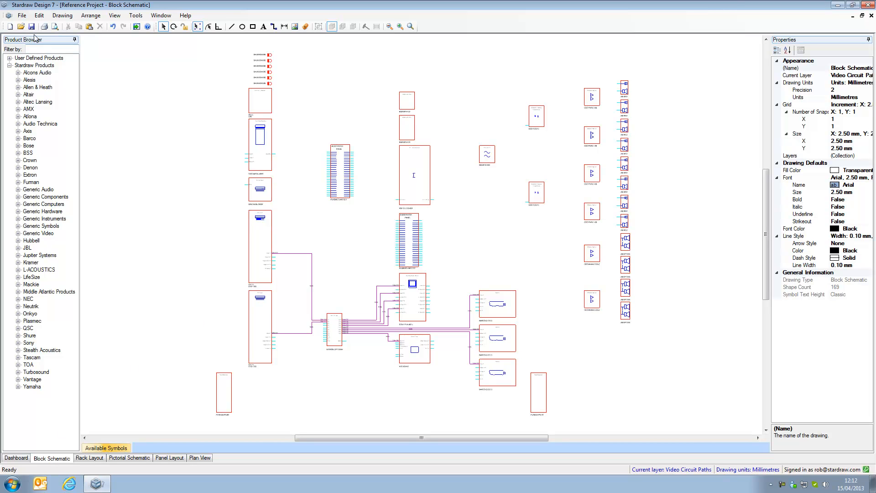
left_click(22, 15)
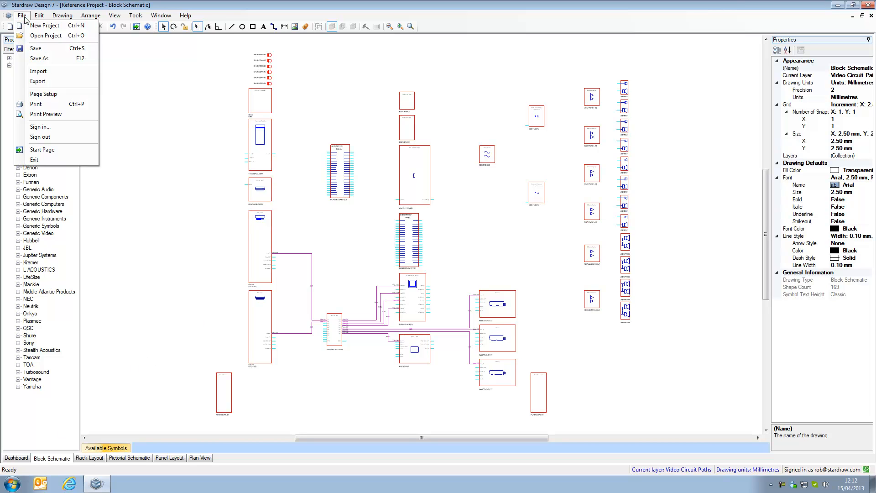
left_click(37, 81)
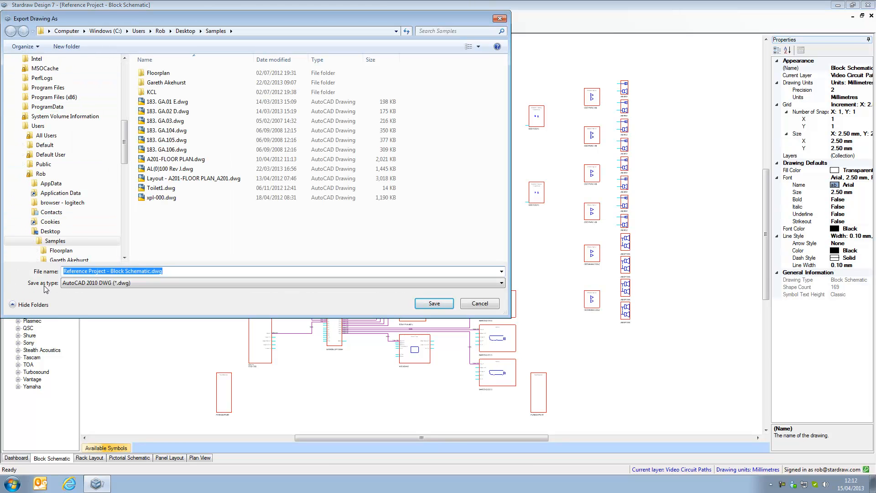
left_click(89, 283)
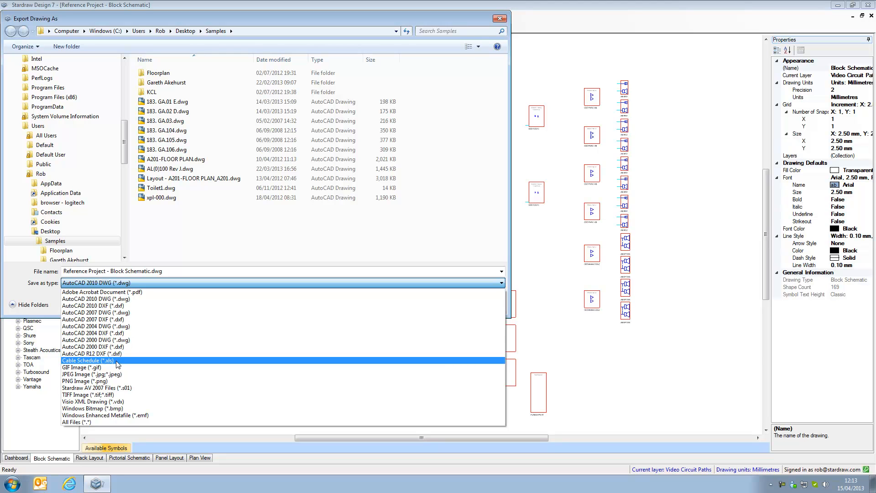
left_click(89, 361)
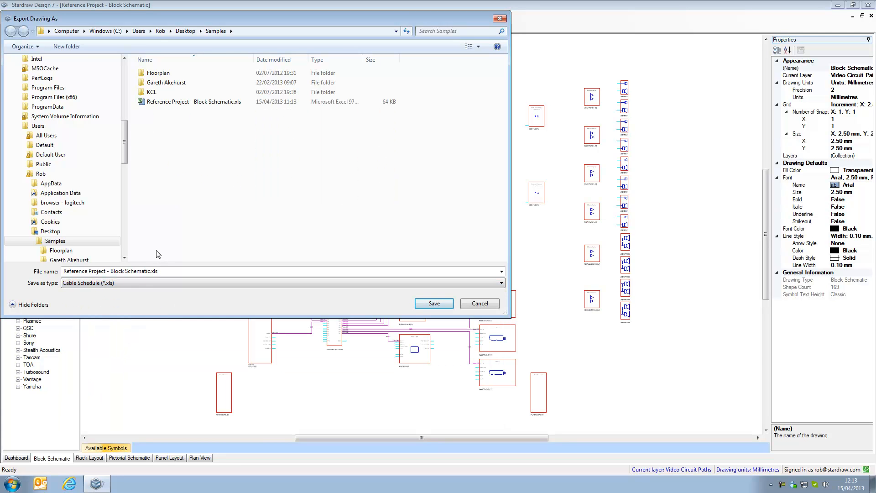
left_click_drag(125, 155, 123, 103)
left_click(44, 74)
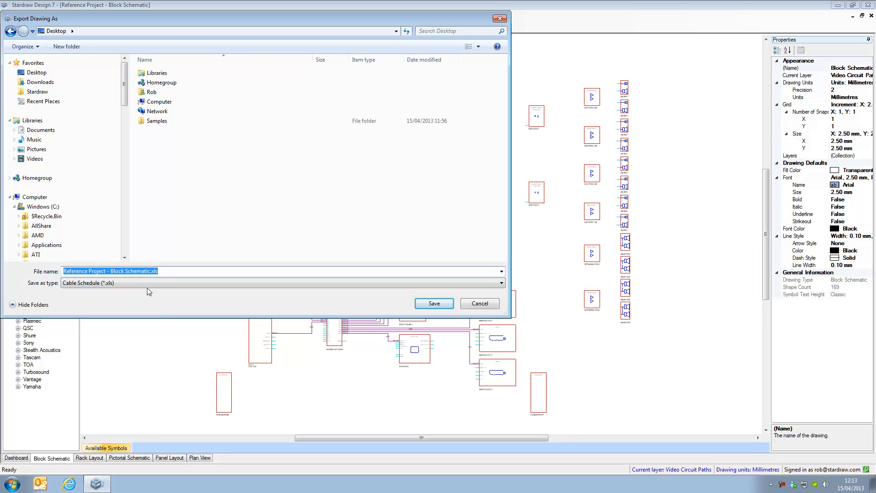
left_click(435, 304)
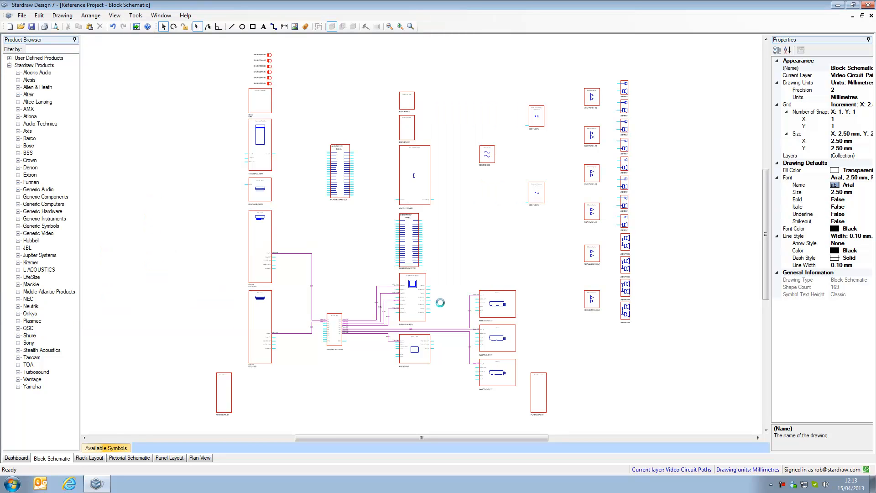
Open the exported Reference Project - Block Schematic.xls from the desktop in Excel and maximize its window.
left_click(838, 5)
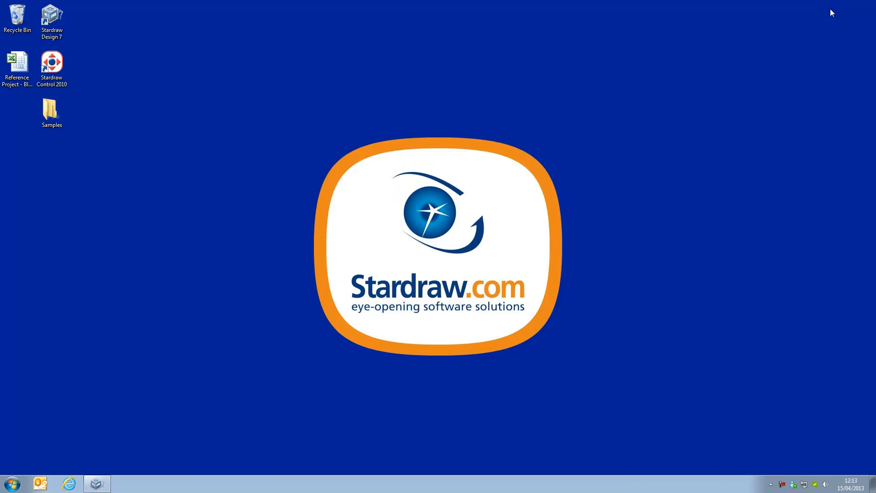
left_click_drag(18, 67, 262, 158)
double_click(262, 163)
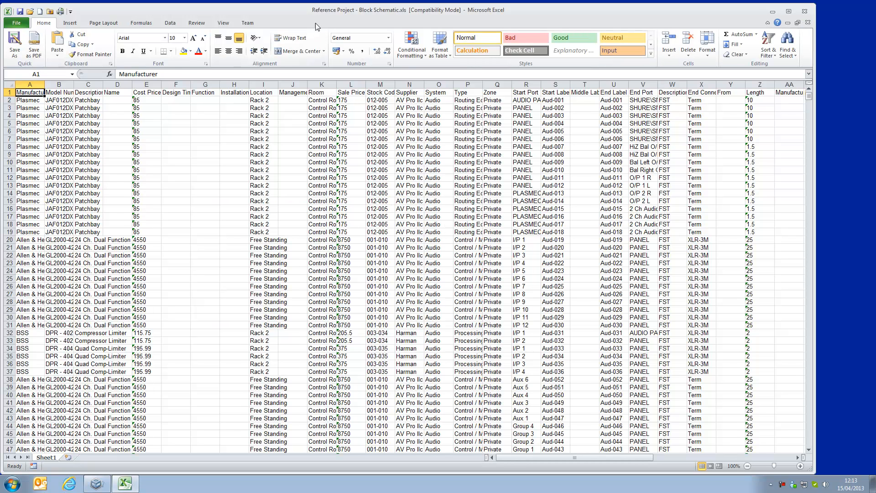
double_click(314, 13)
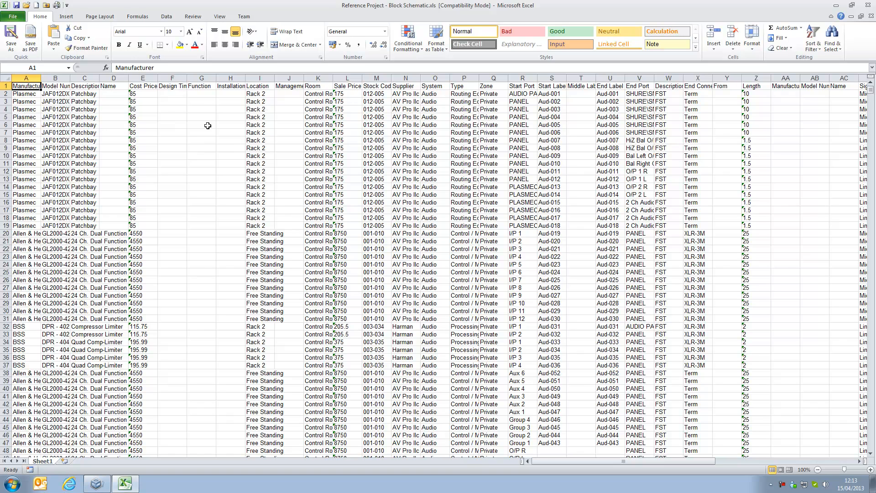
Auto-fit the widths of all columns in the cable schedule sheet.
left_click(6, 78)
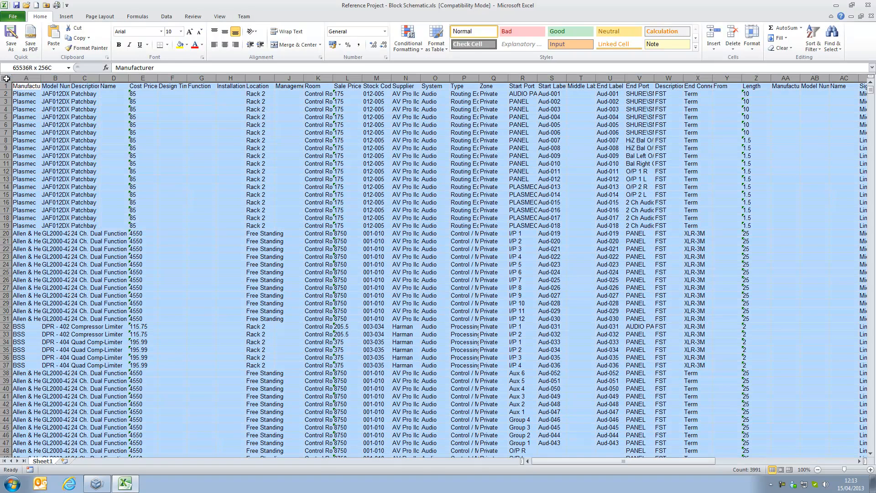
double_click(41, 80)
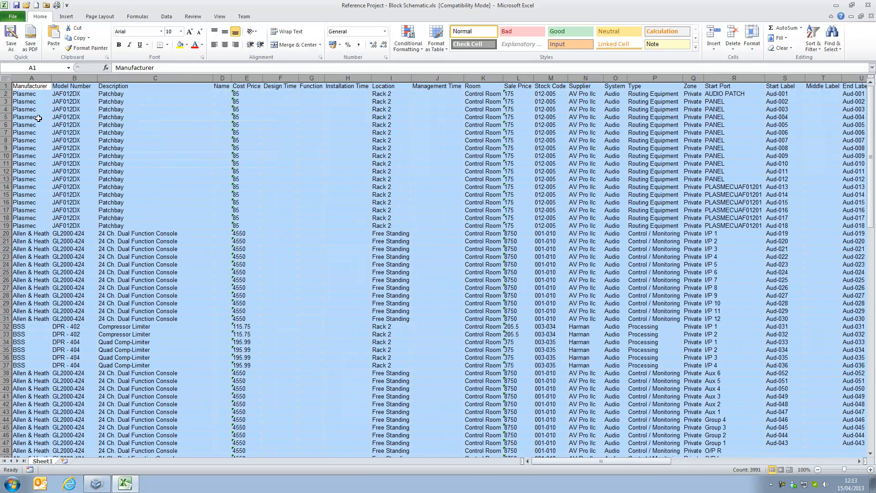
Examine the first equipment's Manufacturer, Model Number, Description, Cost Price, Location and Room data in columns A to K.
left_click_drag(34, 117, 35, 192)
left_click_drag(66, 126, 72, 195)
left_click_drag(121, 126, 125, 201)
left_click_drag(236, 135, 241, 202)
left_click_drag(393, 128, 405, 197)
left_click_drag(481, 130, 486, 201)
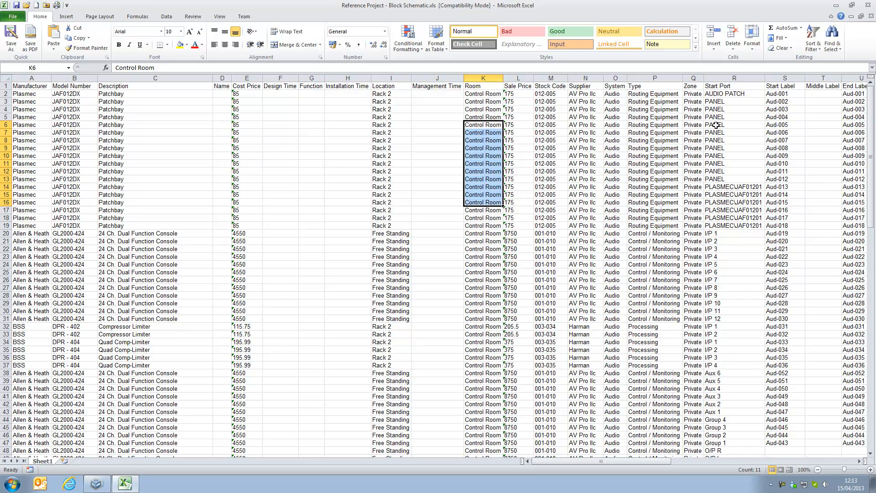
Examine the Start Port column and the cable label columns from Start Label to End Label.
left_click(723, 79)
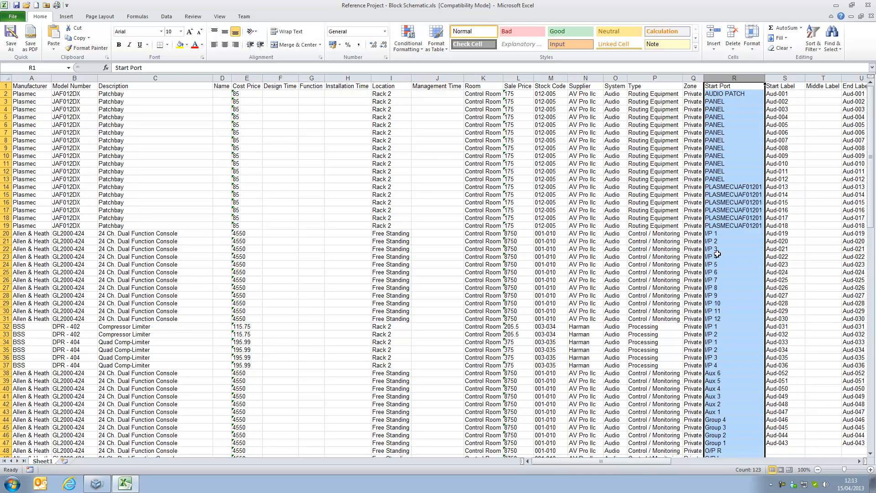
left_click(719, 233)
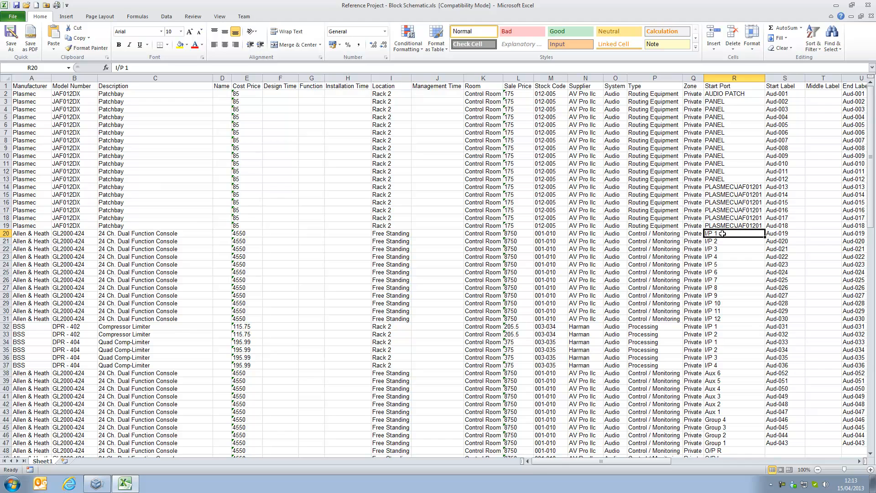
left_click_drag(786, 78, 858, 78)
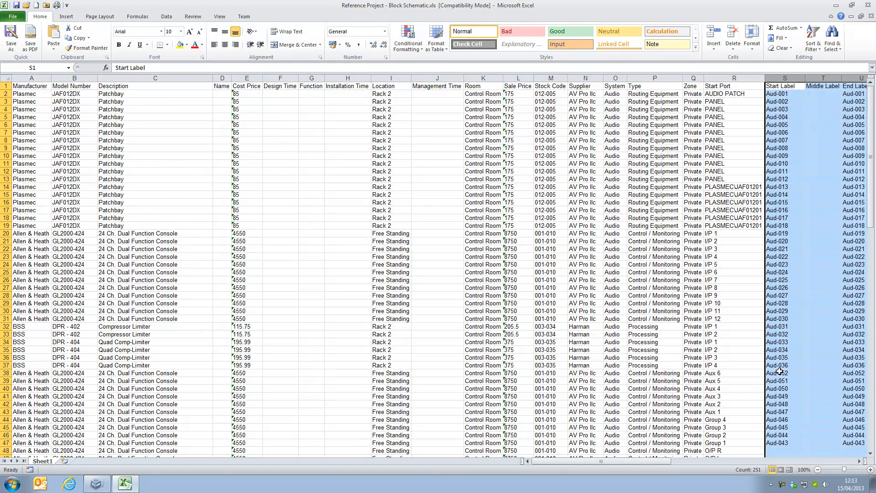
Examine the End Port column, the cable columns from Description to Start Connector, and the Manufacturer column of the connected equipment.
left_click_drag(640, 461, 716, 460)
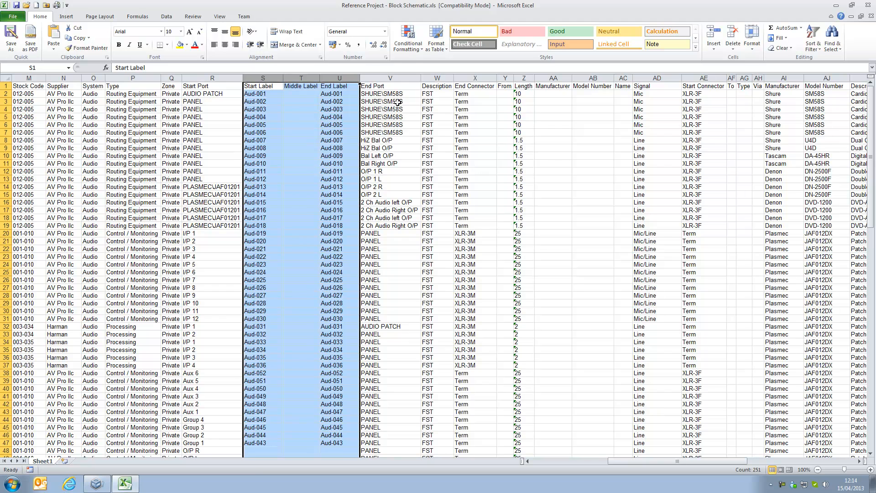
left_click(391, 79)
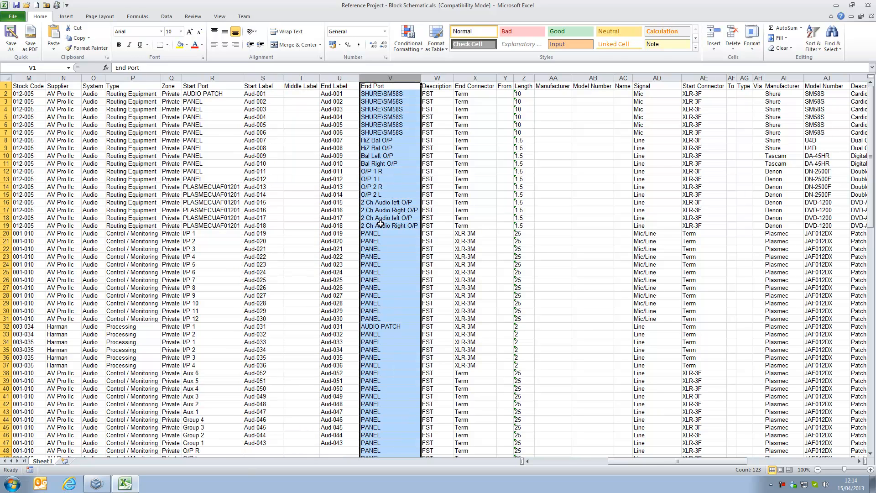
left_click_drag(437, 78, 697, 94)
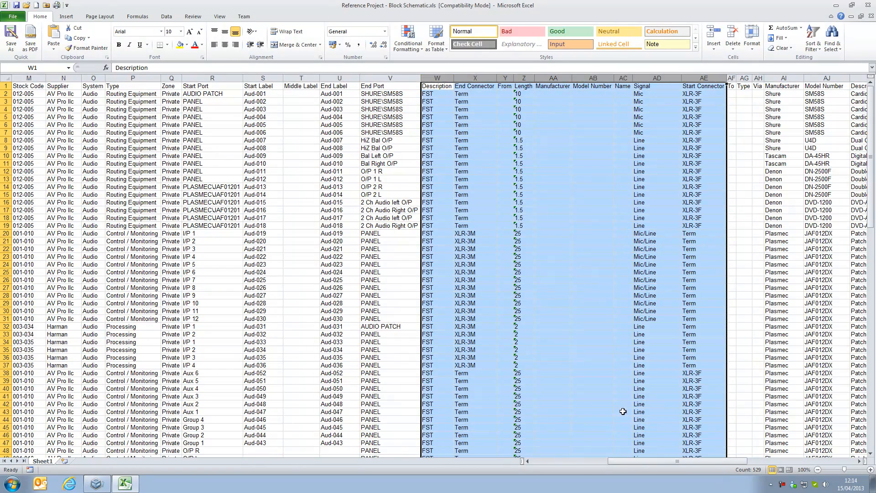
left_click_drag(680, 462, 764, 460)
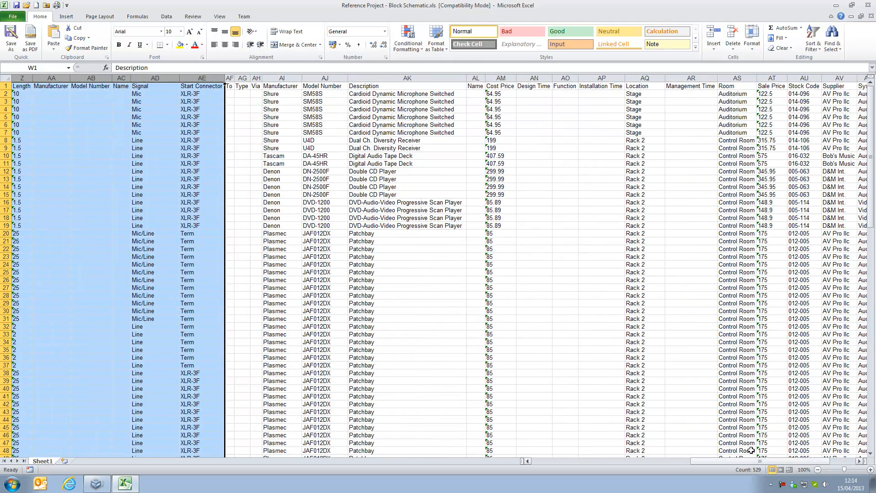
left_click_drag(286, 78, 286, 147)
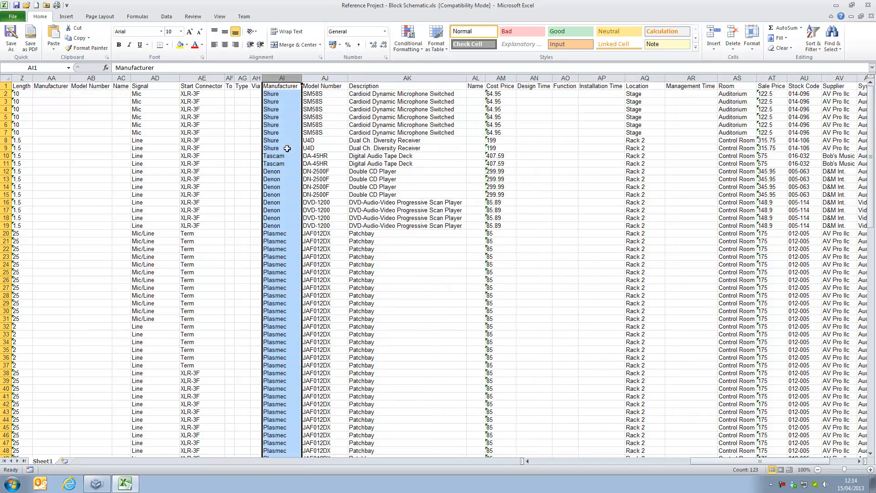
Examine the video cable entries near the end of the schedule, highlighting rows 114, 115 and 116 one at a time.
left_click_drag(705, 462, 545, 463)
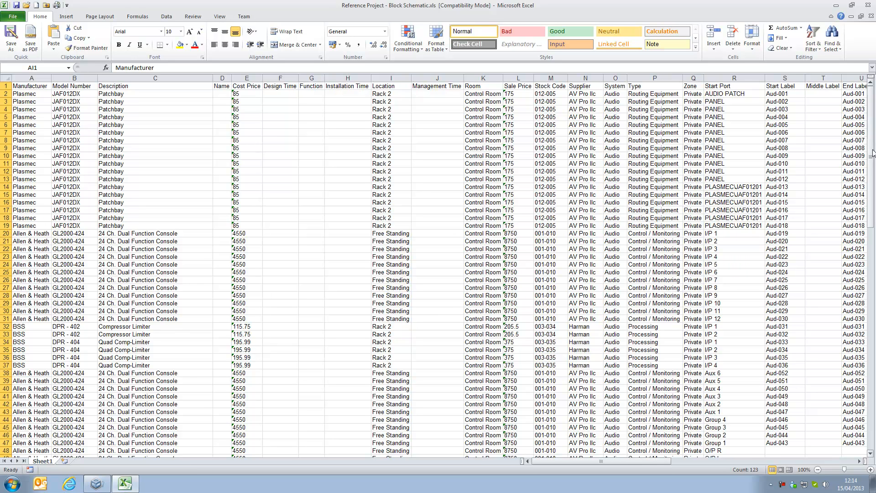
left_click_drag(872, 153, 868, 401)
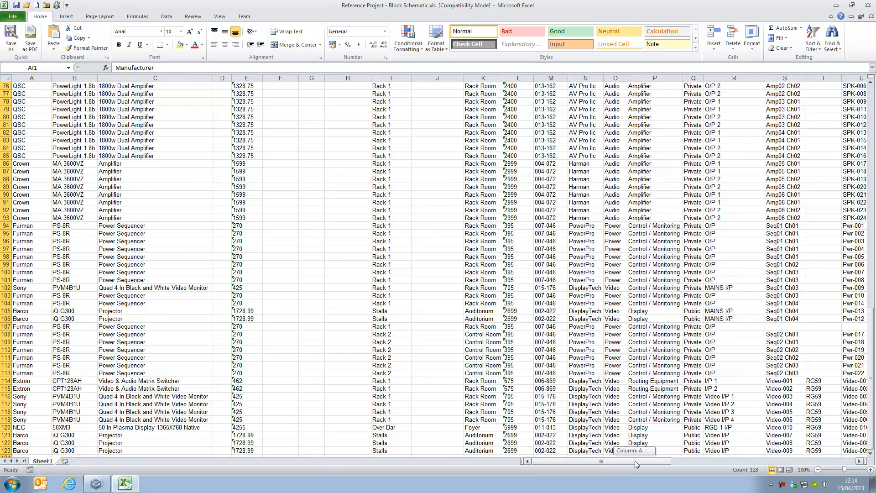
left_click_drag(634, 460, 662, 461)
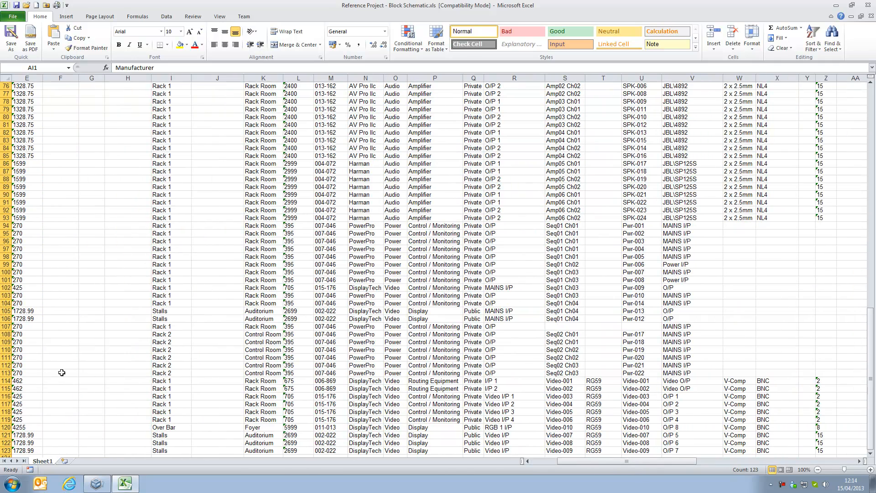
left_click(5, 380)
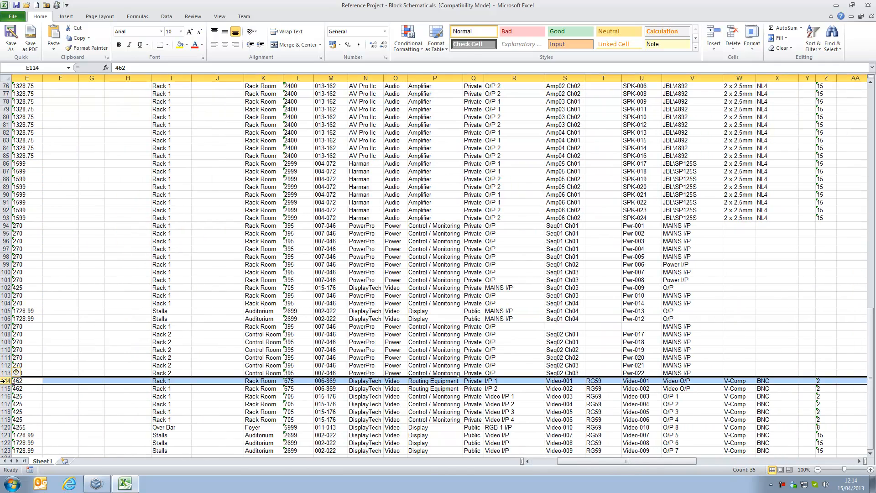
left_click(4, 388)
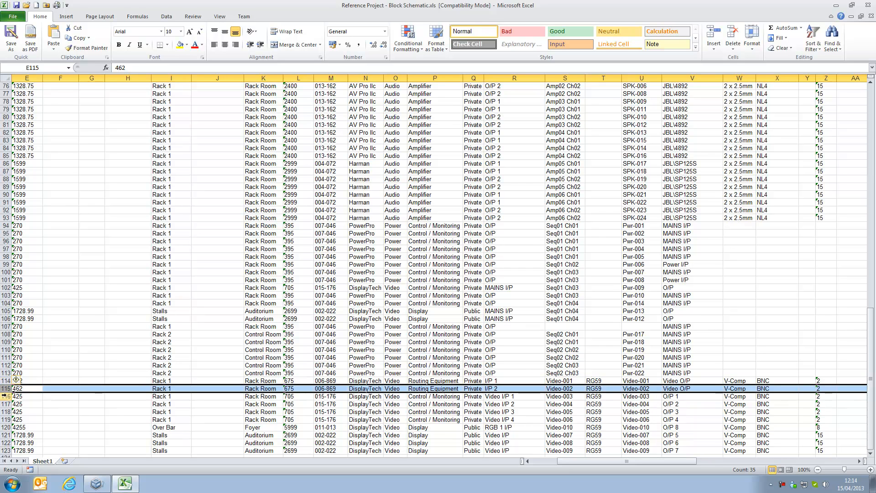
left_click(4, 396)
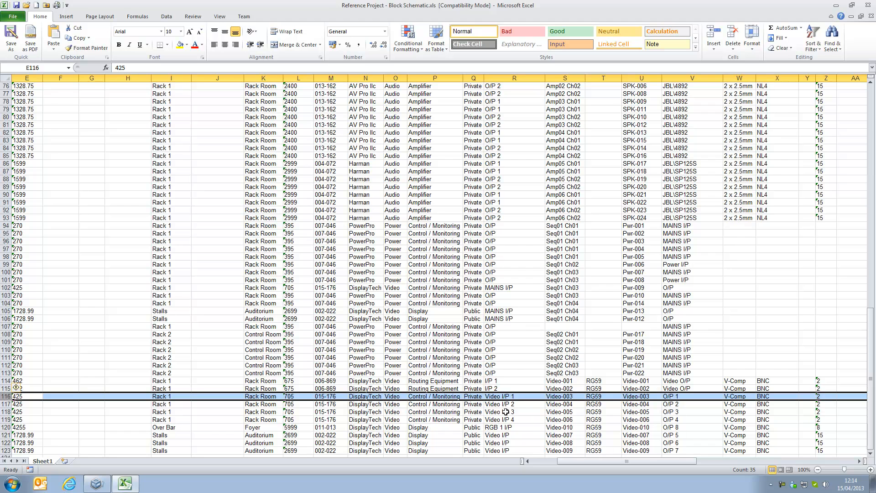
Minimize the Excel workbook and switch to the block schematic in Stardraw Design 7.
left_click(836, 5)
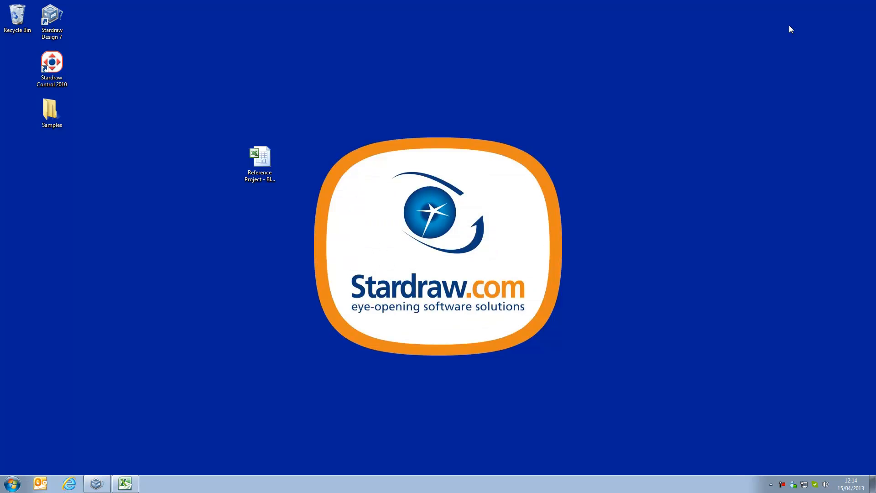
left_click(97, 482)
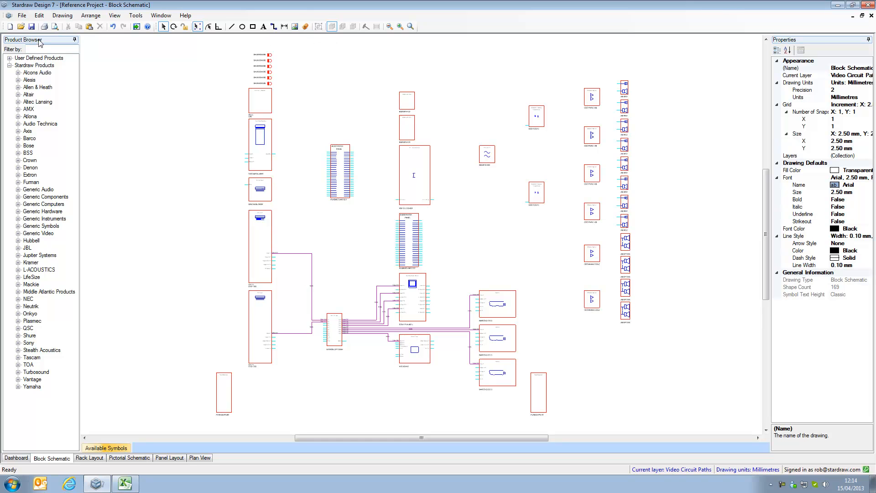
left_click(23, 17)
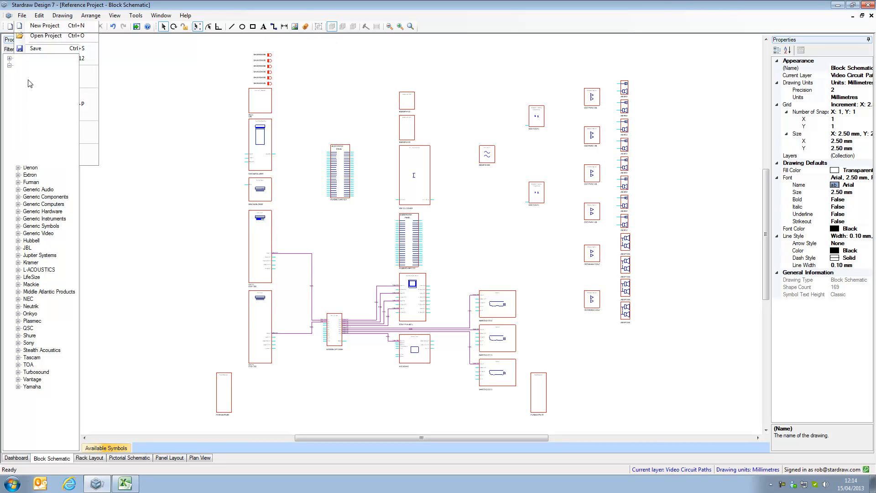
left_click(38, 81)
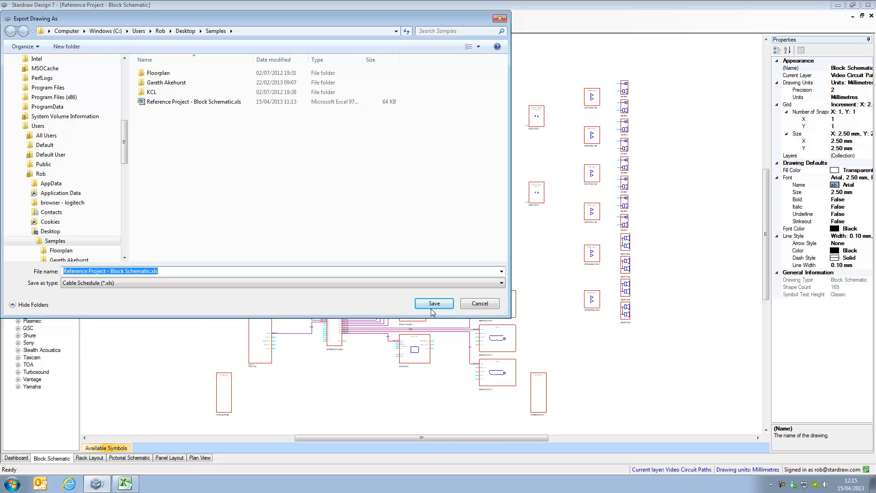
left_click(479, 303)
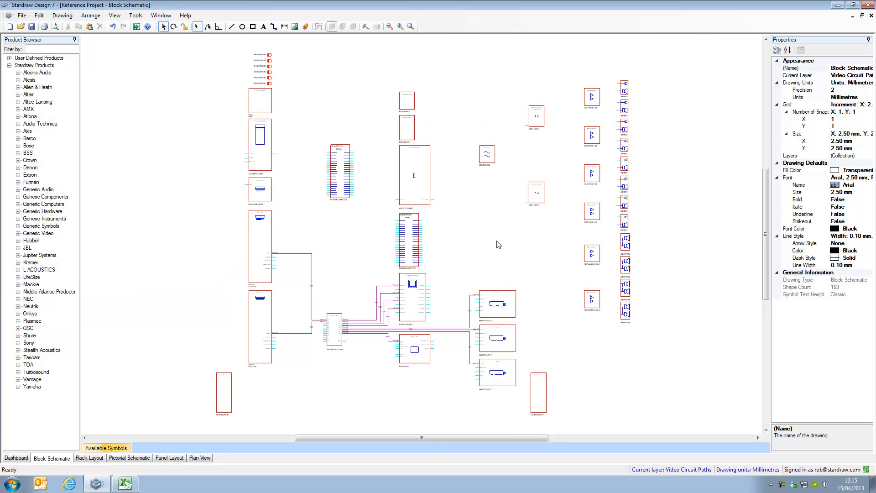